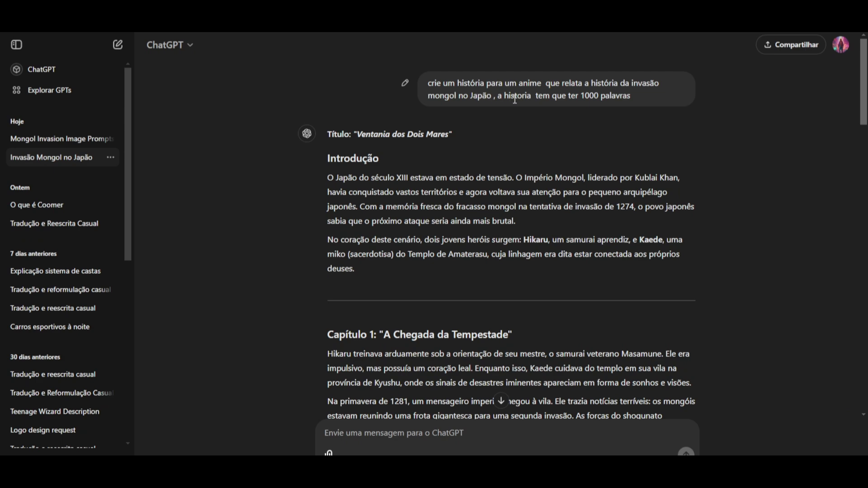
Step: Read through the 1000-word anime story about the Mongol invasion of Japan, from the introduction to the epilogue
scroll(648, 131, "down", 5)
scroll(651, 134, "down", 10)
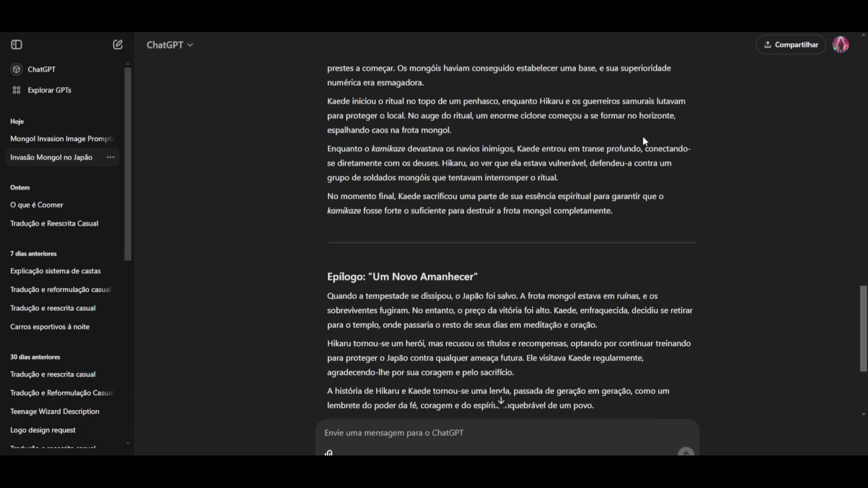
scroll(635, 155, "up", 18)
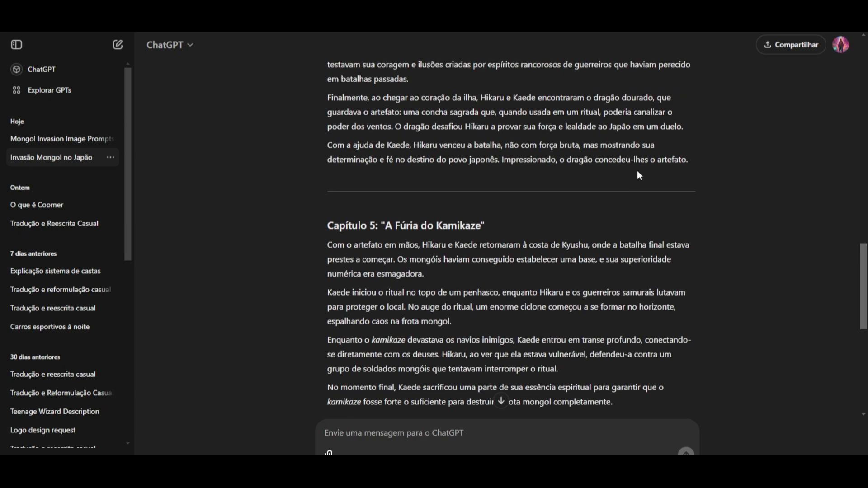
scroll(611, 194, "up", 15)
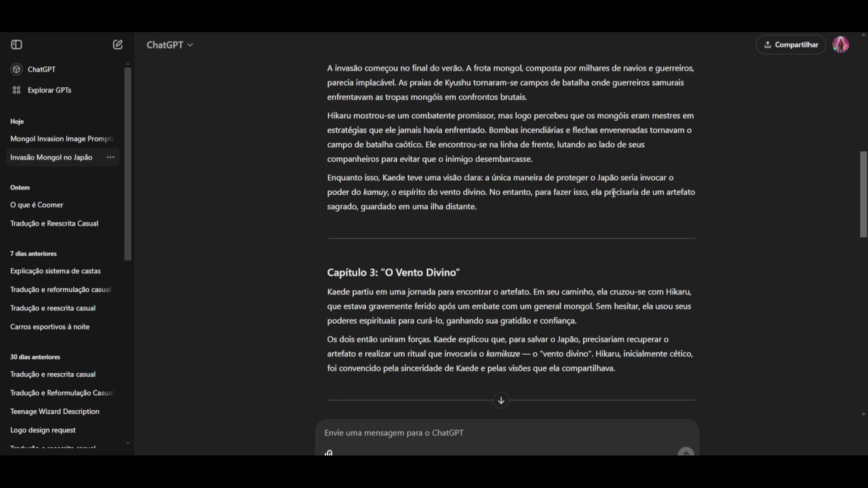
left_click_drag(332, 172, 540, 229)
left_click(540, 229)
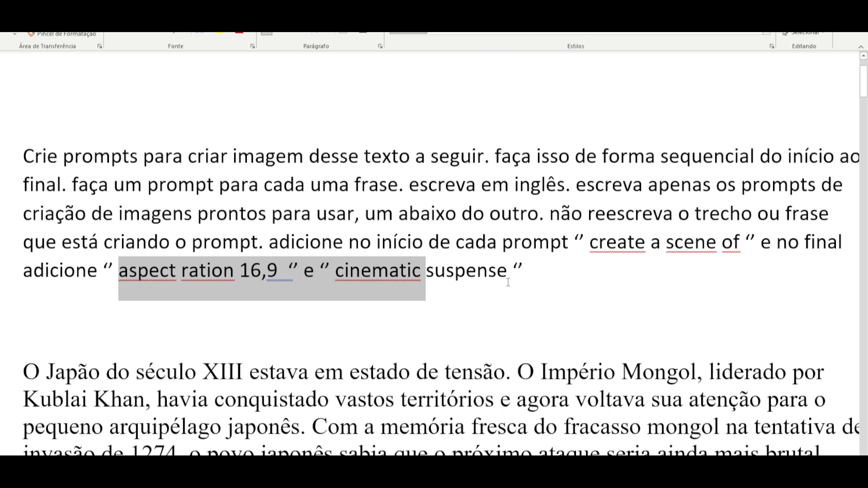
Step: Switch to the Word document and highlight the "aspect ration 16,9" and "cinematic suspense" wording in the prompt instructions
left_click(549, 276)
left_click_drag(547, 276, 119, 274)
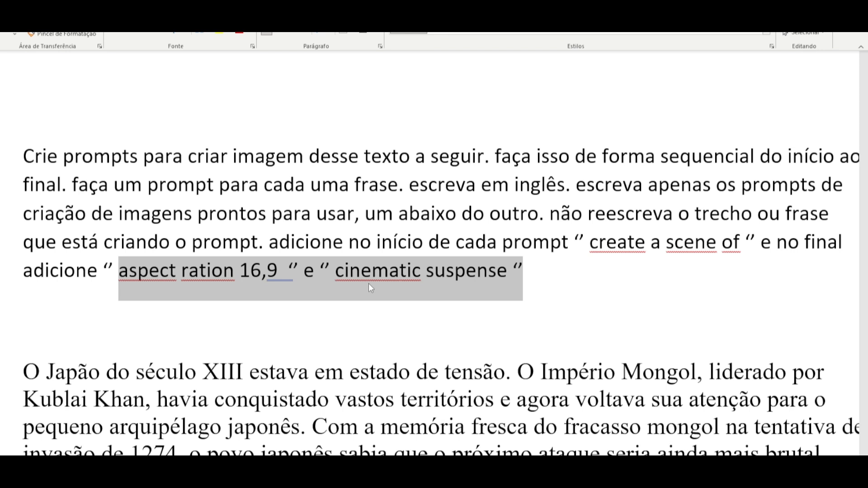
left_click(508, 300)
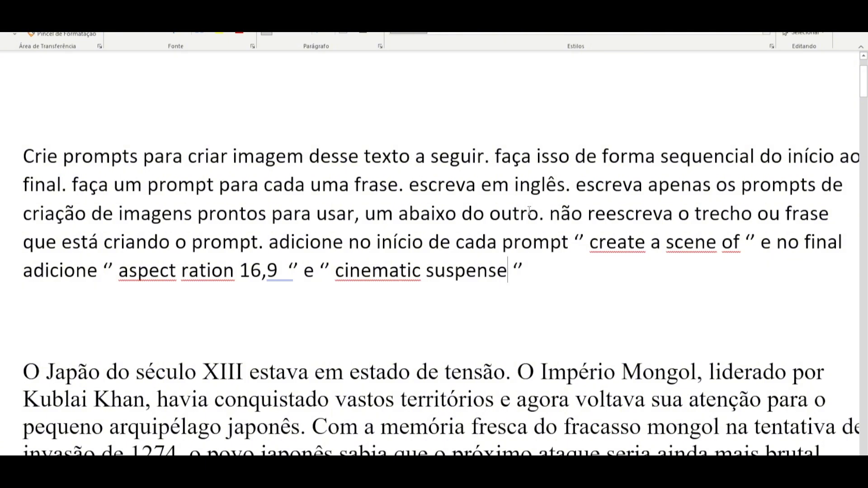
Step: Review the story text below the prompt instructions, from the introduction through the chapters
scroll(519, 216, "down", 1)
scroll(518, 216, "down", 3)
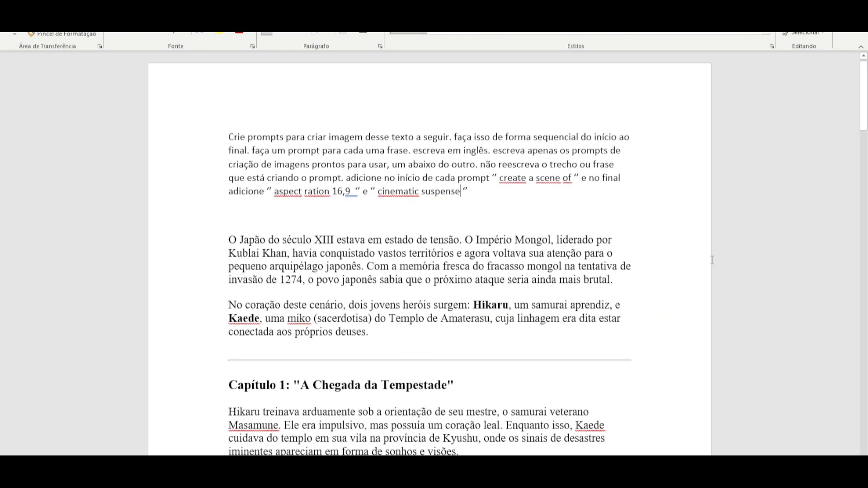
scroll(697, 219, "down", 1)
left_click_drag(231, 146, 500, 391)
left_click(712, 287)
scroll(500, 246, "up", 2)
scroll(445, 244, "down", 2)
scroll(445, 243, "down", 20)
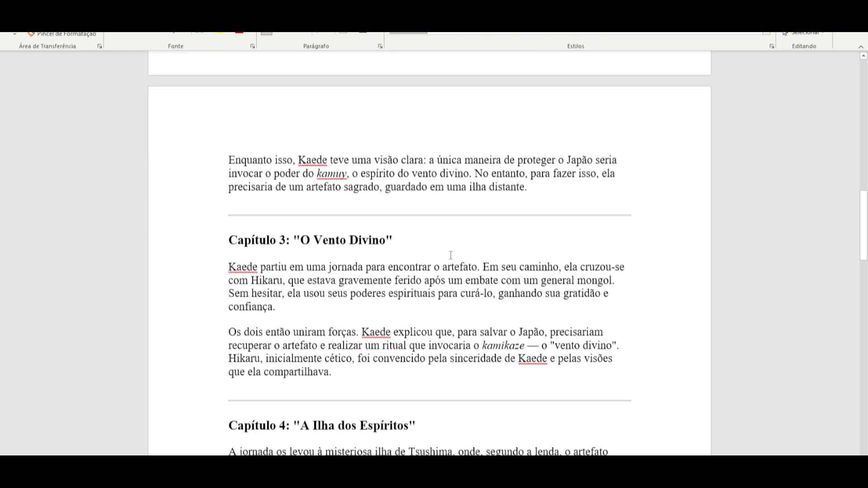
scroll(451, 254, "up", 10)
scroll(448, 257, "up", 5)
Step: Switch to ChatGPT, open the "Mongol Invasion Image Prompts" chat and highlight the instruction paragraph in the sent message
key("alt+Tab")
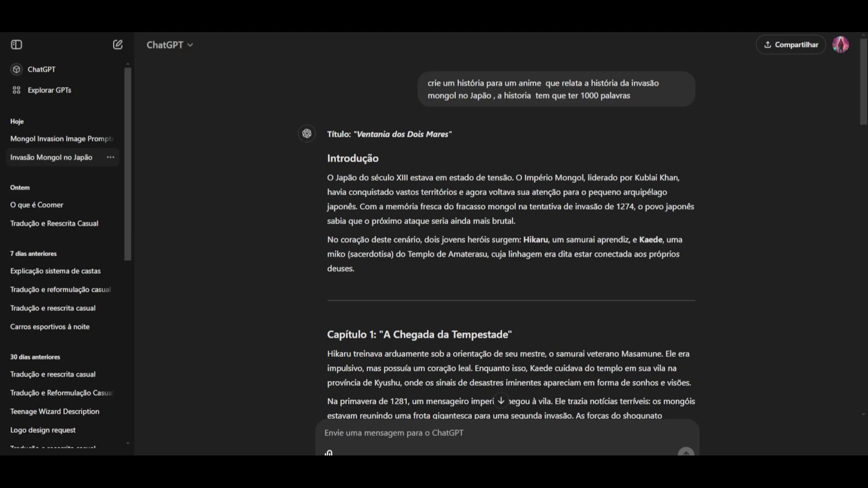
left_click(59, 138)
left_click_drag(427, 83, 525, 163)
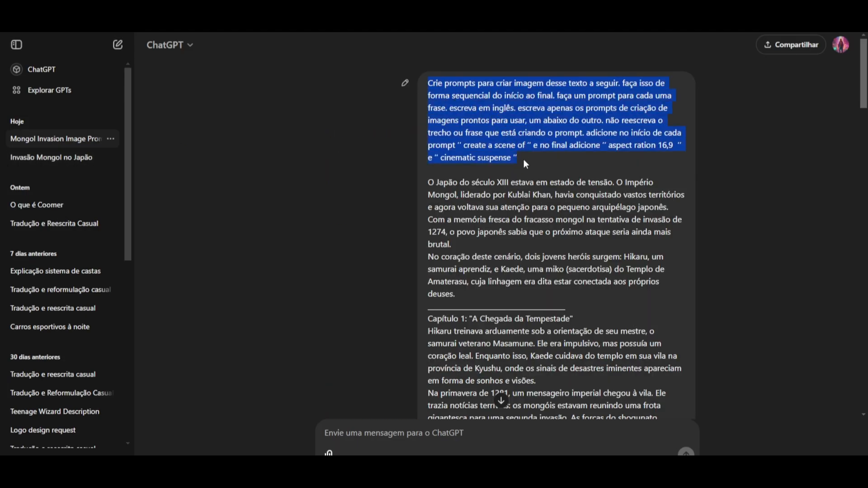
left_click(528, 180)
Step: Examine the generated list of English image prompts, highlighting the first one about 13th-century Japan through to its ending
scroll(555, 164, "down", 20)
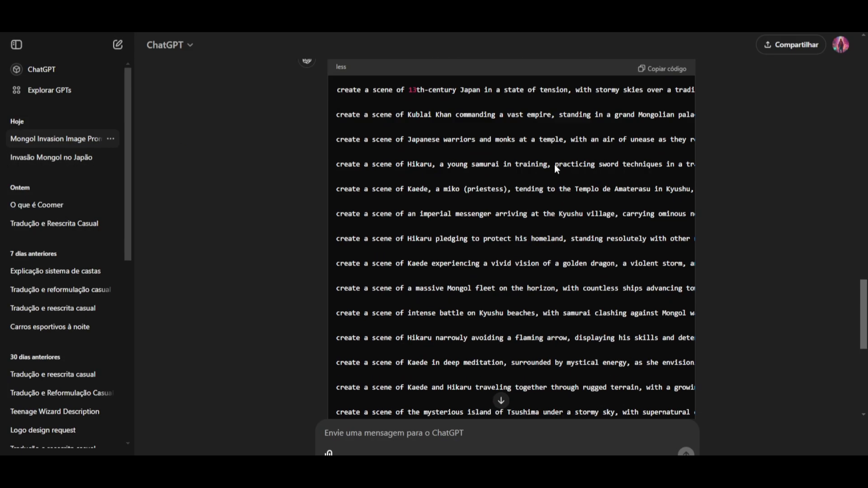
scroll(549, 169, "up", 2)
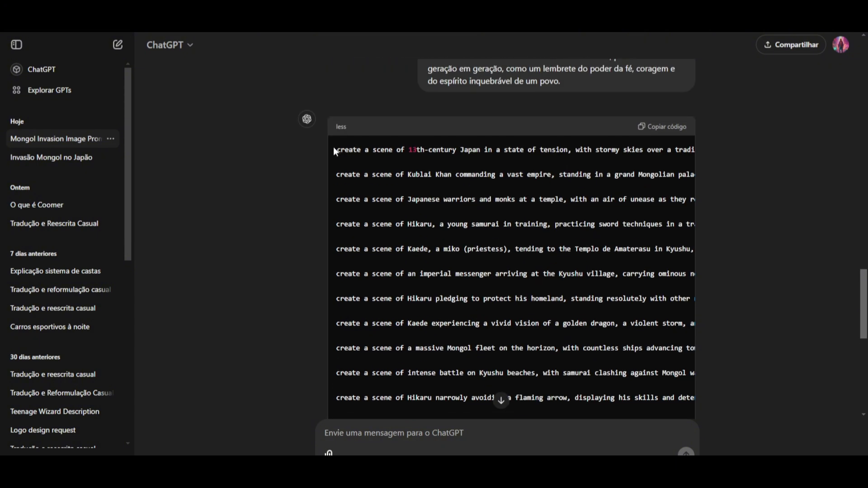
left_click_drag(336, 149, 696, 161)
key("ctrl+c")
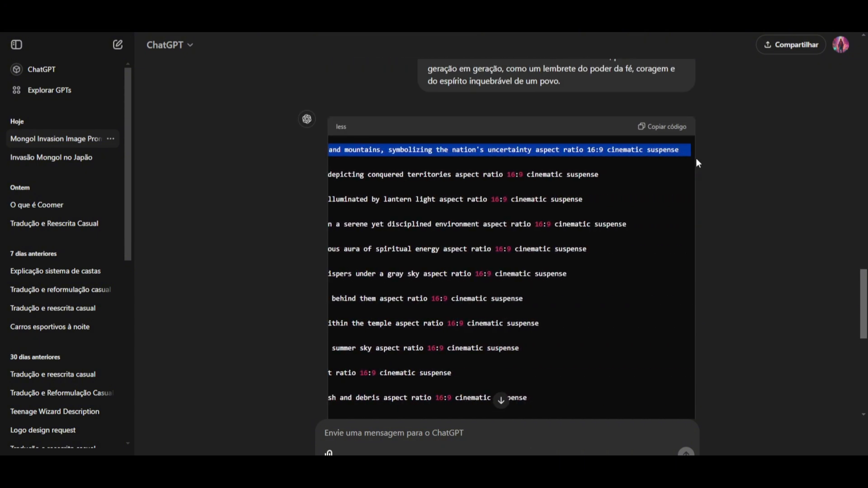
left_click_drag(606, 173, 255, 183)
scroll(528, 197, "up", 20)
scroll(535, 211, "up", 5)
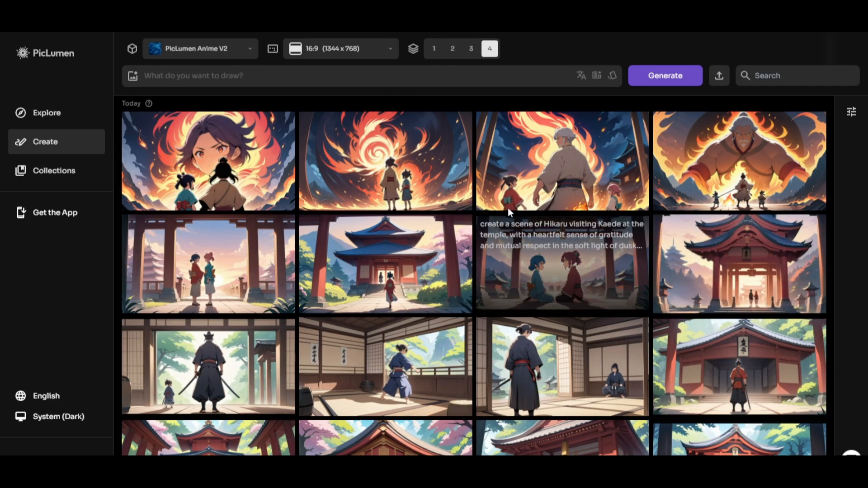
Step: Switch to PicLumen and browse the gallery of generated anime scenes
scroll(526, 252, "down", 9)
scroll(597, 220, "down", 12)
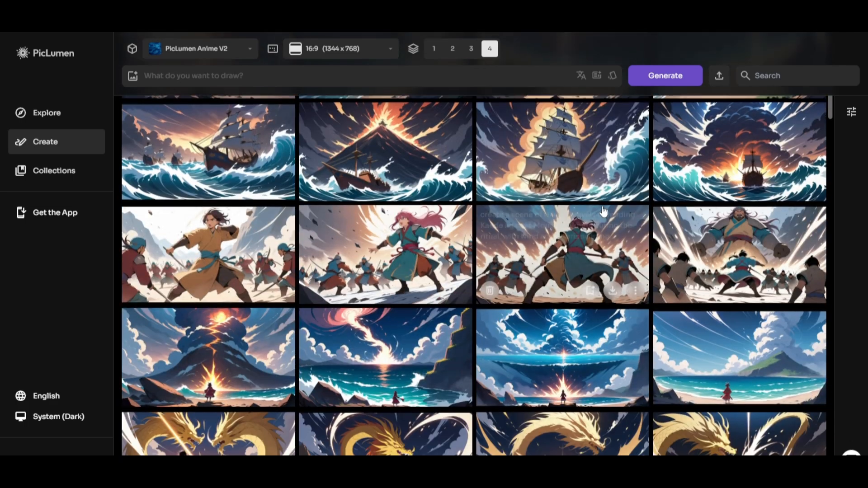
scroll(536, 230, "up", 20)
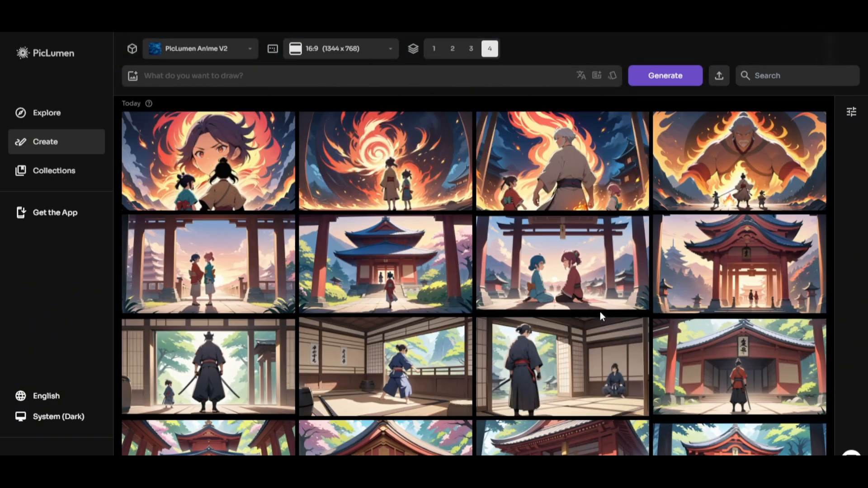
mouse_move(599, 310)
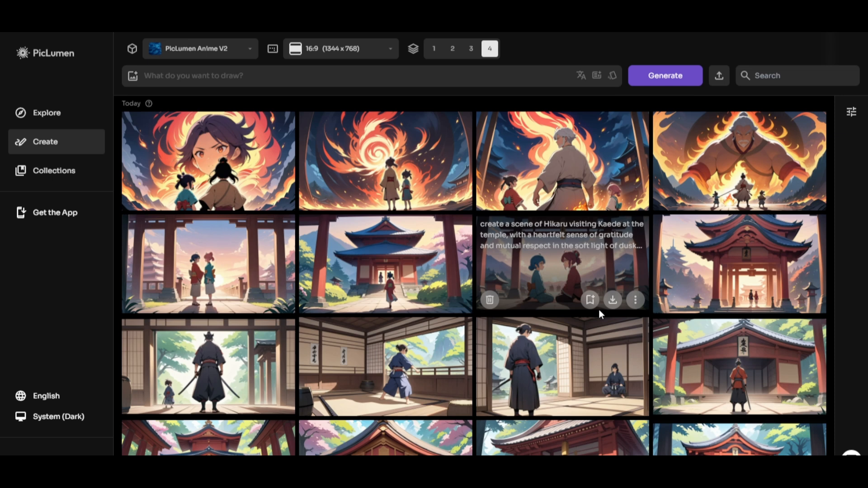
Step: Review the available aspect ratios, keeping 16:9 (1344 x 768)
left_click(344, 48)
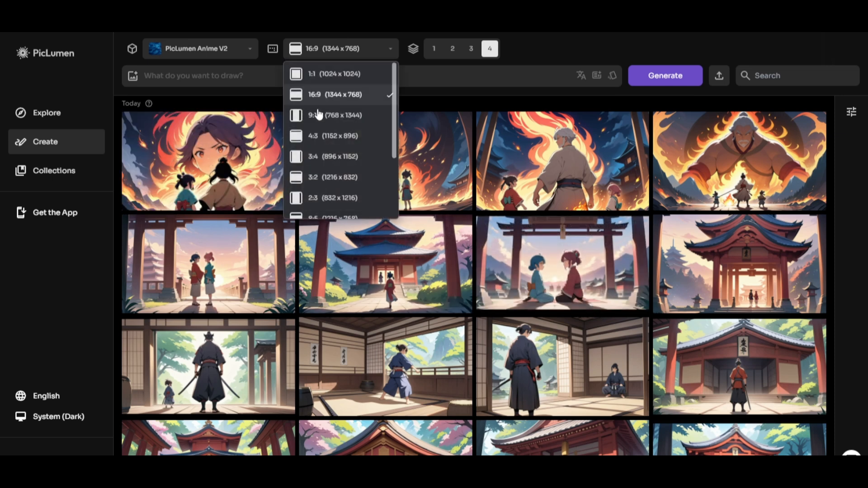
scroll(339, 154, "down", 3)
scroll(346, 186, "up", 3)
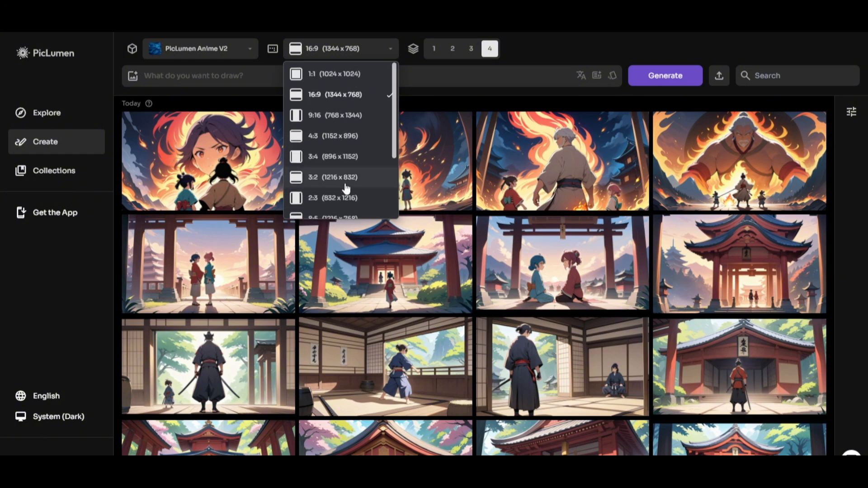
left_click(530, 49)
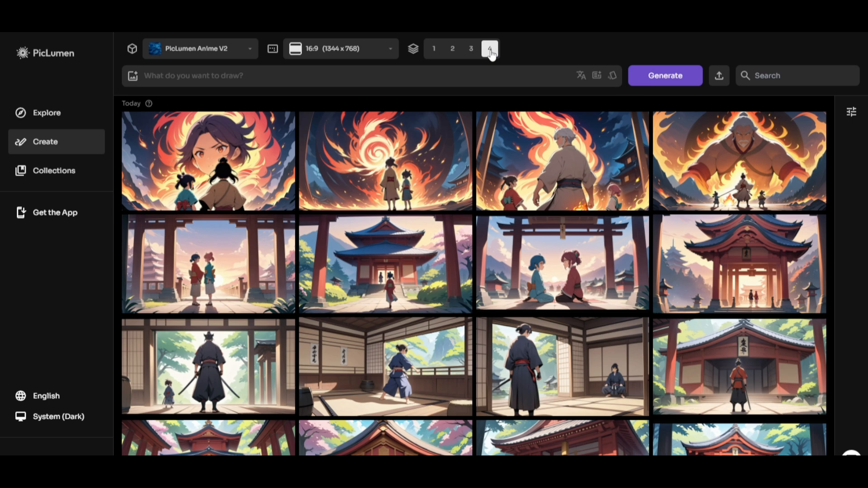
Step: Try the FLUX.1-schnell and Pony Diffusion V6 models and return to PicLumen Anime V2
left_click(242, 50)
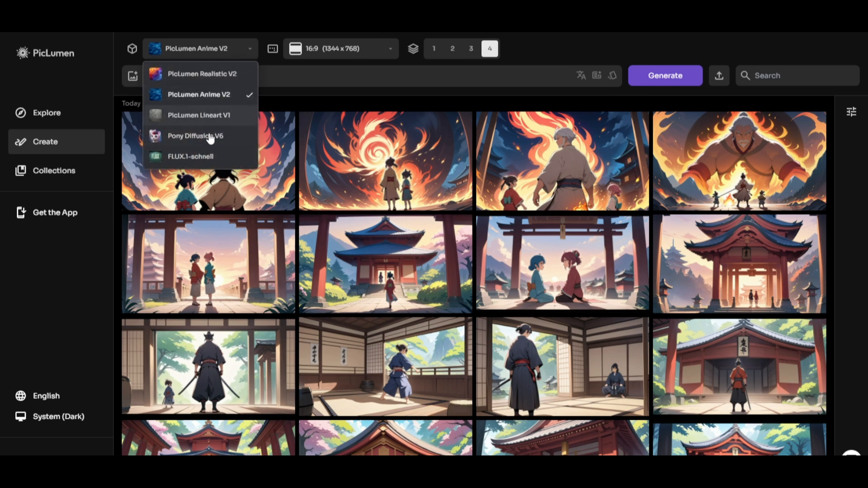
left_click(195, 158)
left_click(195, 50)
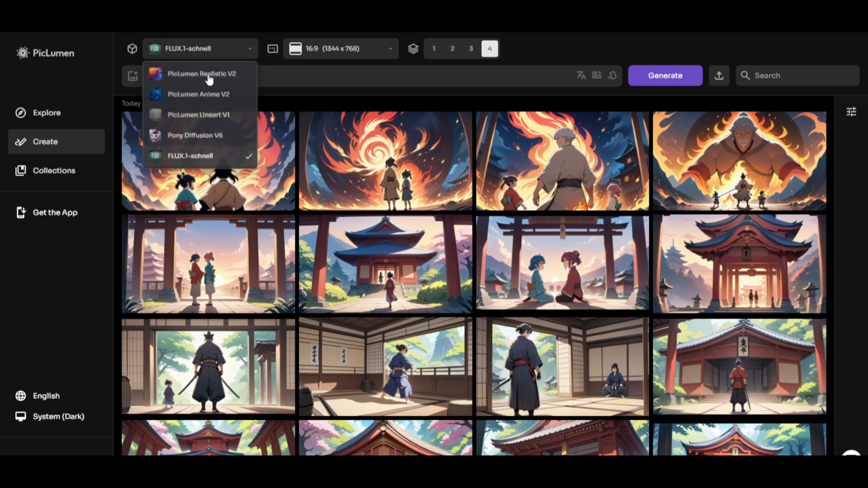
left_click(204, 136)
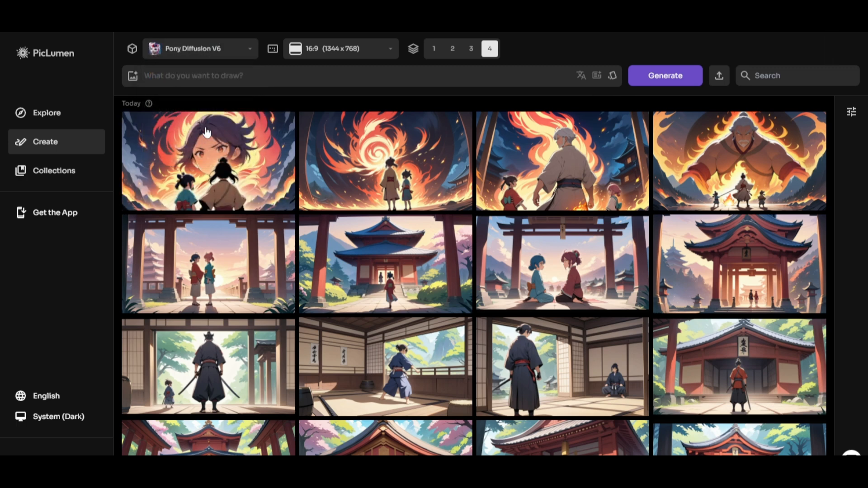
left_click(210, 53)
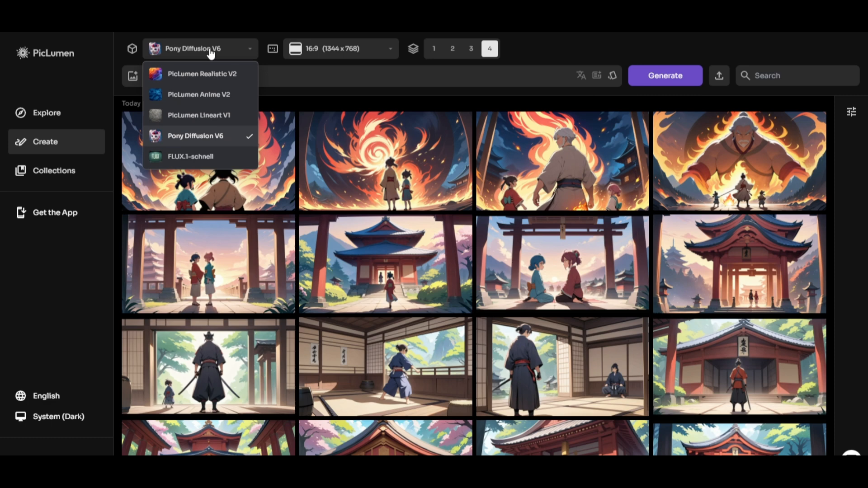
left_click(215, 96)
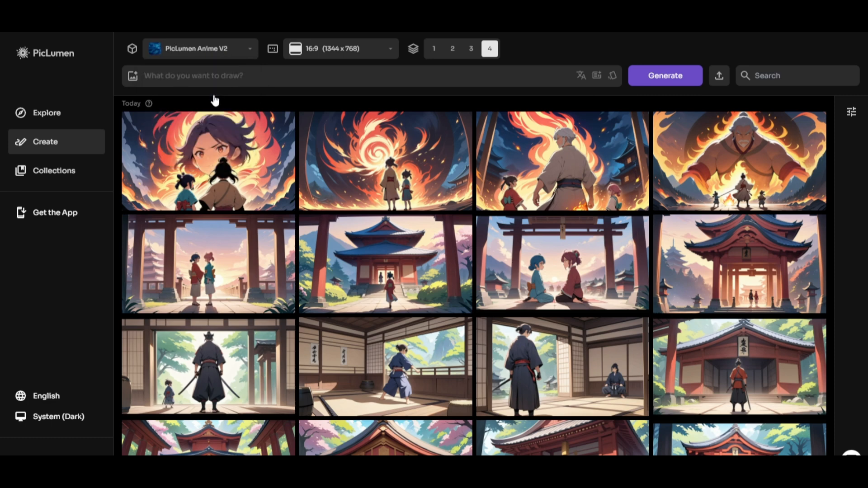
Step: Copy the first image prompt, about 13th-century Japan, from the ChatGPT chat and paste it into PicLumen's prompt field
left_click(218, 75)
scroll(502, 206, "down", 10)
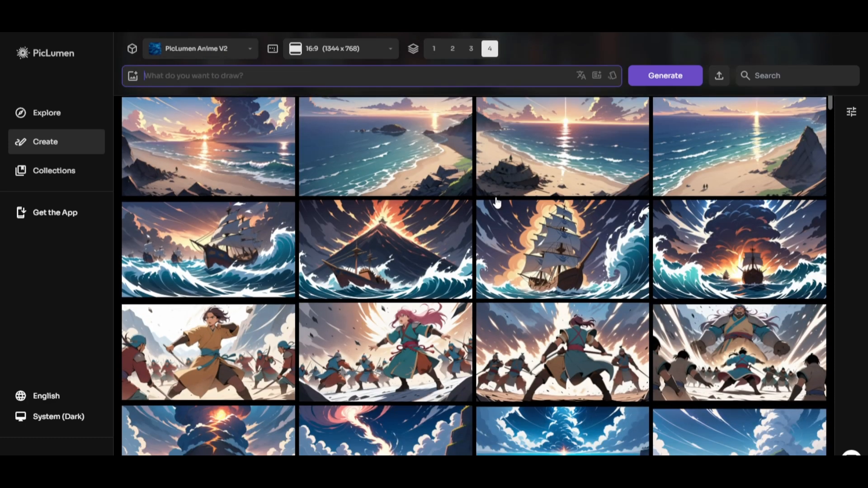
scroll(501, 205, "down", 5)
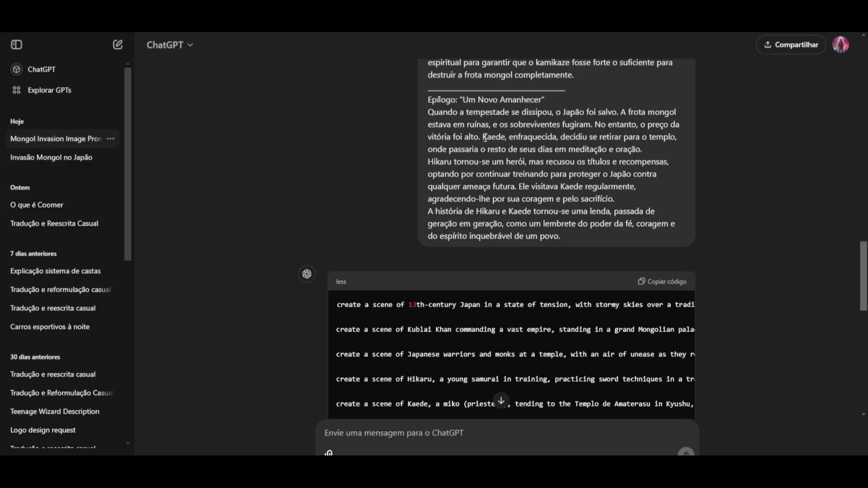
scroll(671, 195, "down", 3)
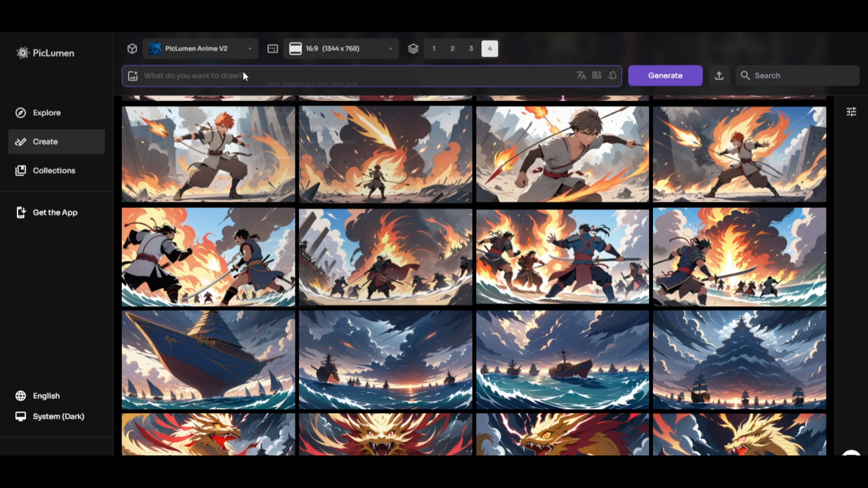
right_click(242, 71)
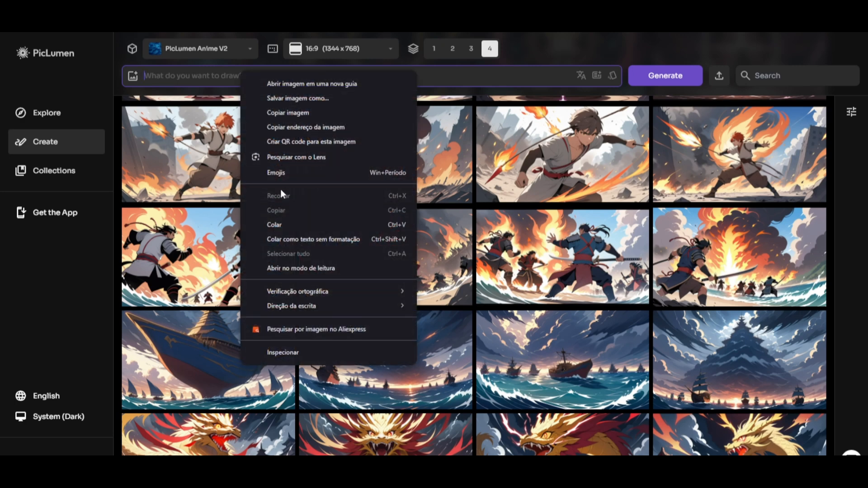
left_click(284, 224)
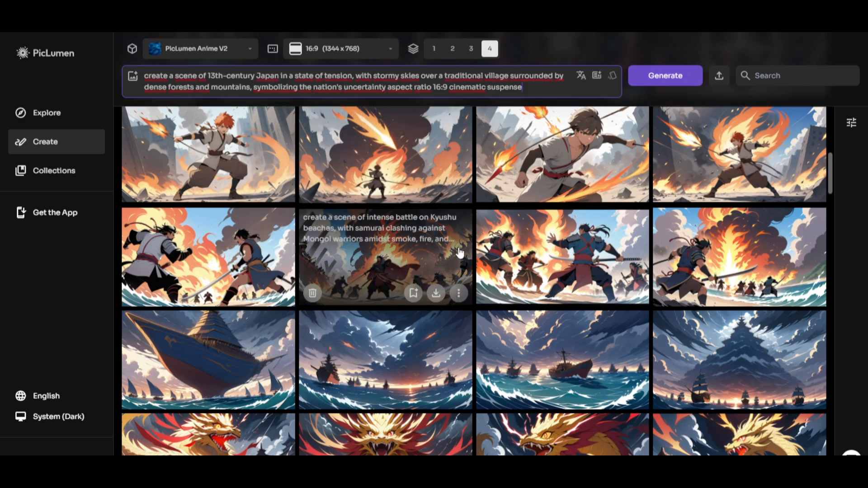
Step: Open the snowy-village image generated for the 13th-century Japan prompt and view its variations
scroll(478, 243, "down", 5)
scroll(478, 243, "down", 10)
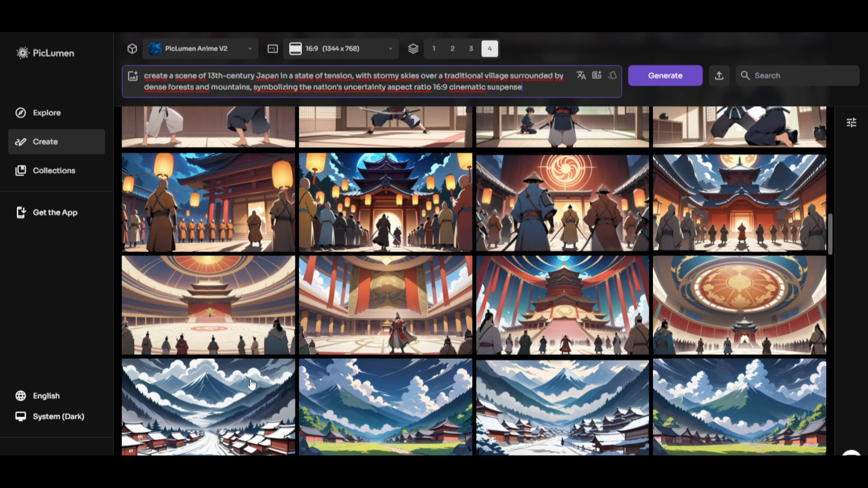
left_click(247, 395)
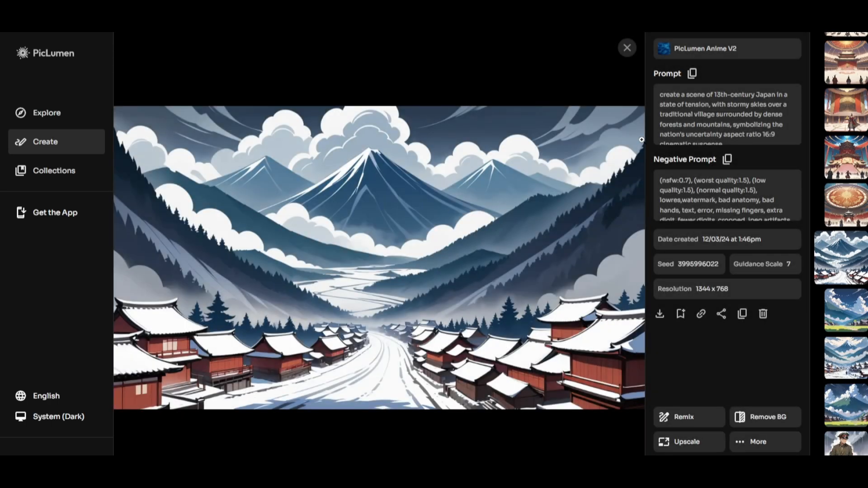
scroll(823, 280, "down", 3)
scroll(838, 256, "up", 3)
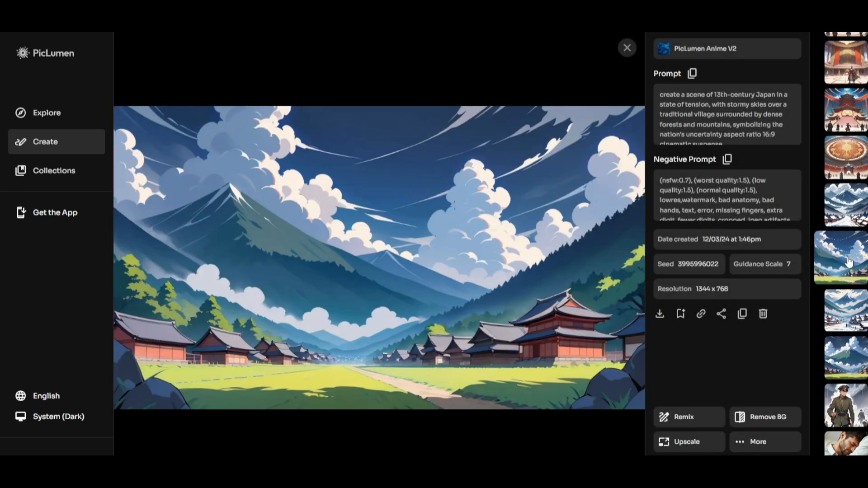
Step: View the variations generated for the prompt about Kublai Khan in a grand Mongolian palace
scroll(848, 264, "up", 1)
scroll(848, 265, "up", 1)
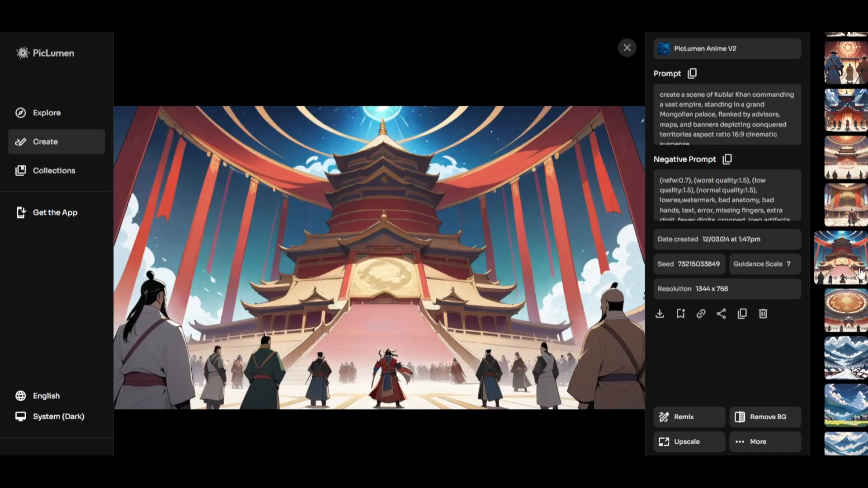
scroll(850, 267, "down", 1)
scroll(852, 269, "up", 1)
scroll(854, 270, "up", 1)
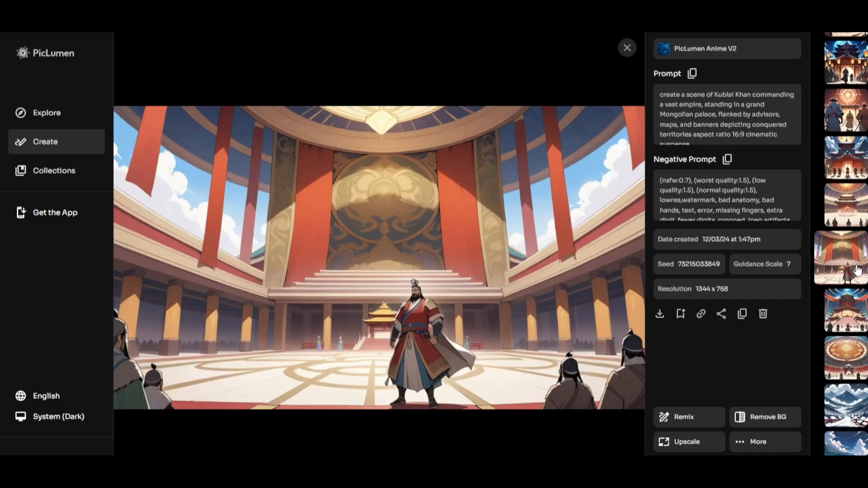
Step: Review the generated images from the warriors and monks temple scene to the priestess at the cherry-blossom shrine
scroll(857, 270, "up", 1)
scroll(858, 270, "up", 1)
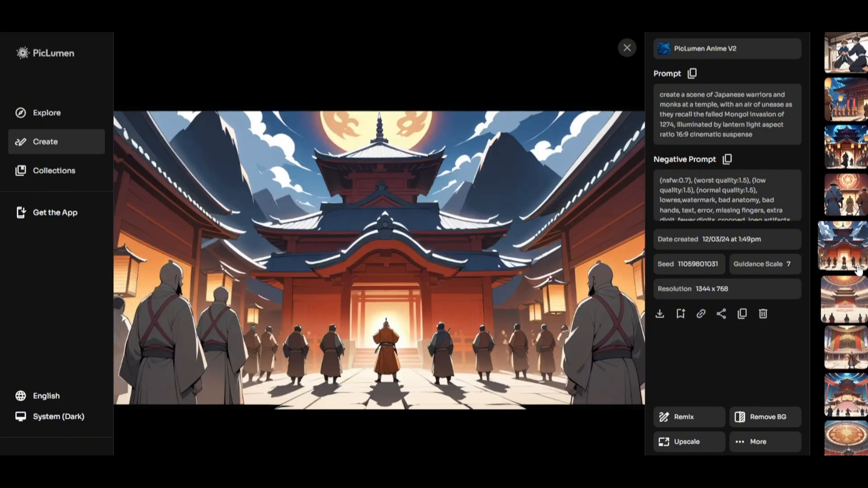
scroll(858, 270, "up", 1)
scroll(858, 270, "up", 2)
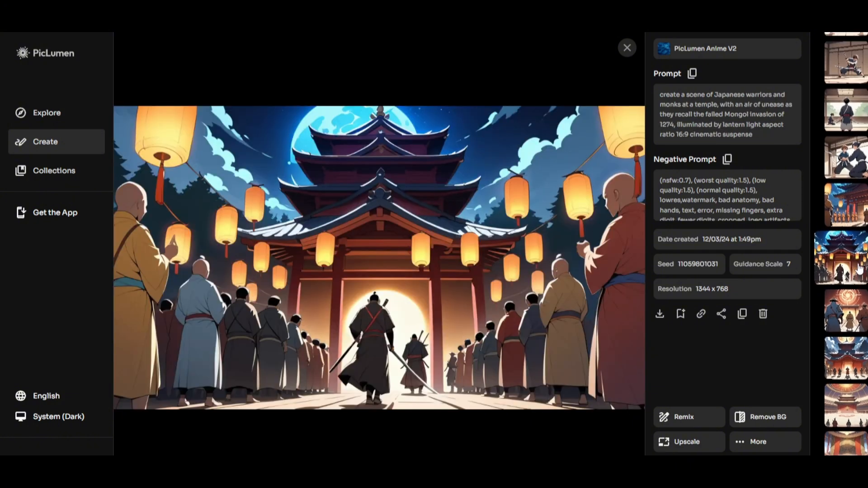
scroll(854, 268, "up", 1)
scroll(855, 266, "up", 3)
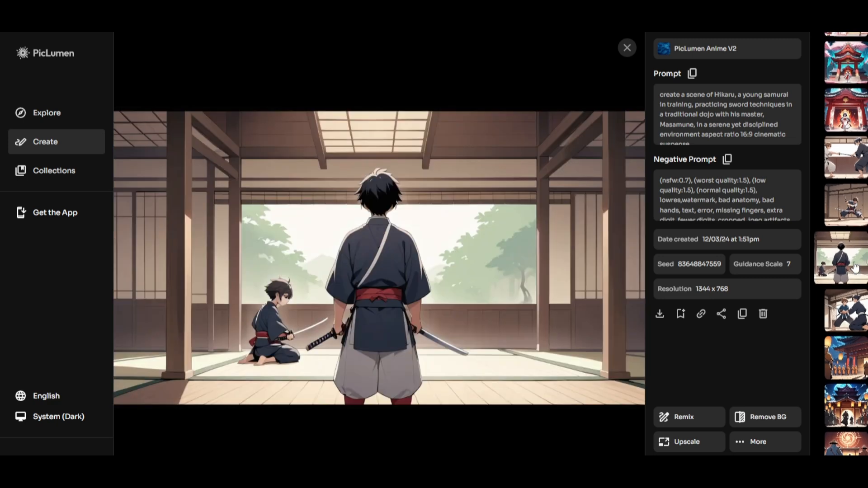
scroll(858, 268, "up", 4)
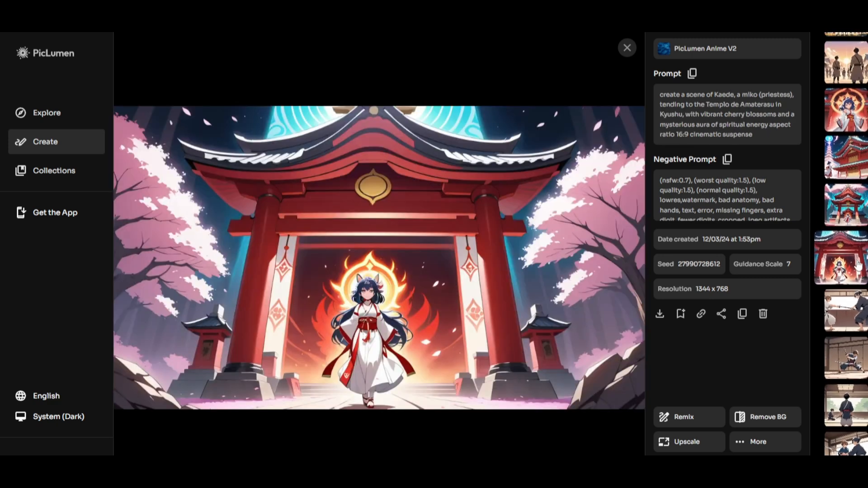
Step: Review the generated images from the village recruits at sunset to the priestess in deep meditation
scroll(864, 260, "up", 4)
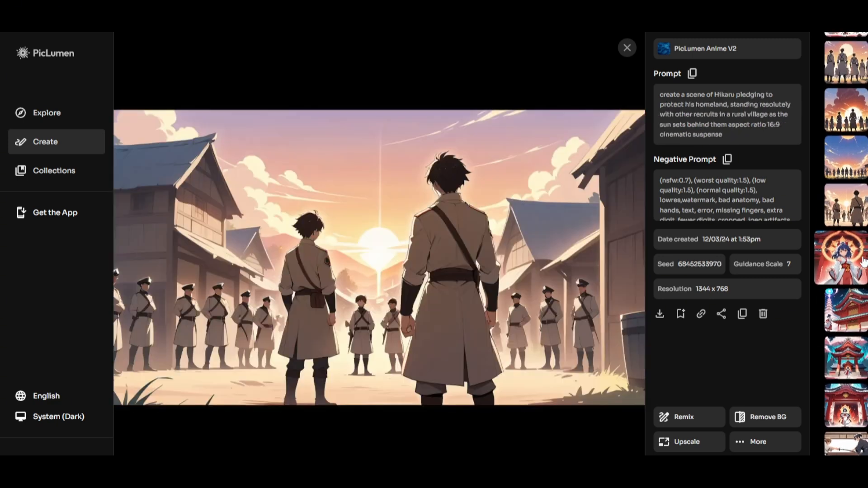
scroll(864, 258, "up", 4)
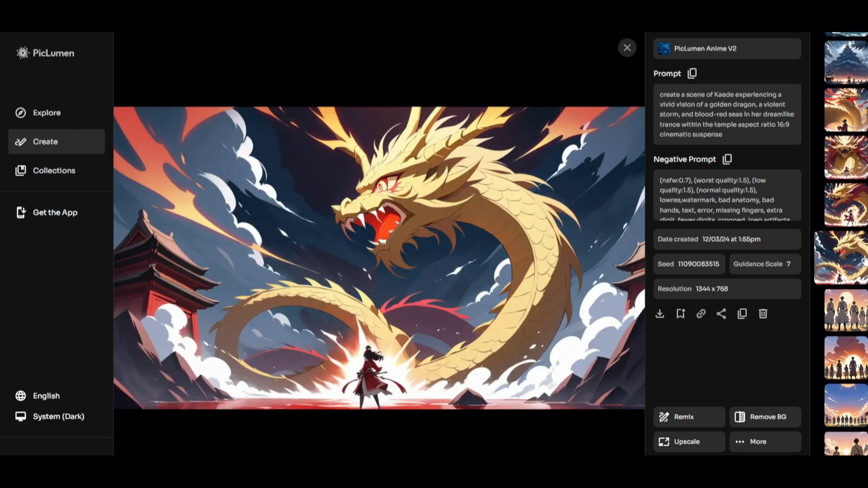
scroll(863, 259, "up", 3)
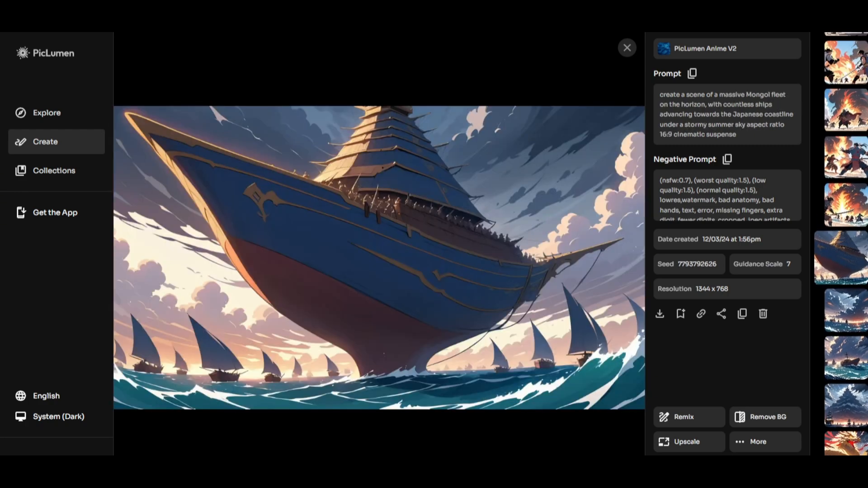
scroll(865, 259, "up", 1)
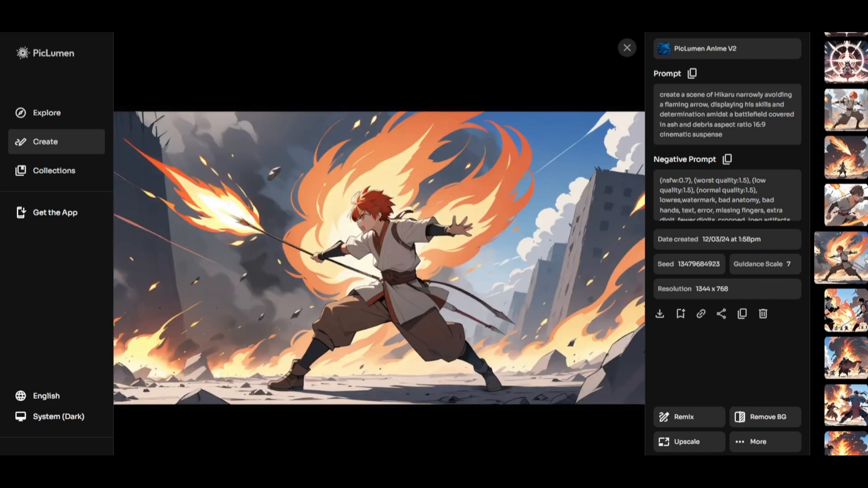
scroll(864, 259, "up", 1)
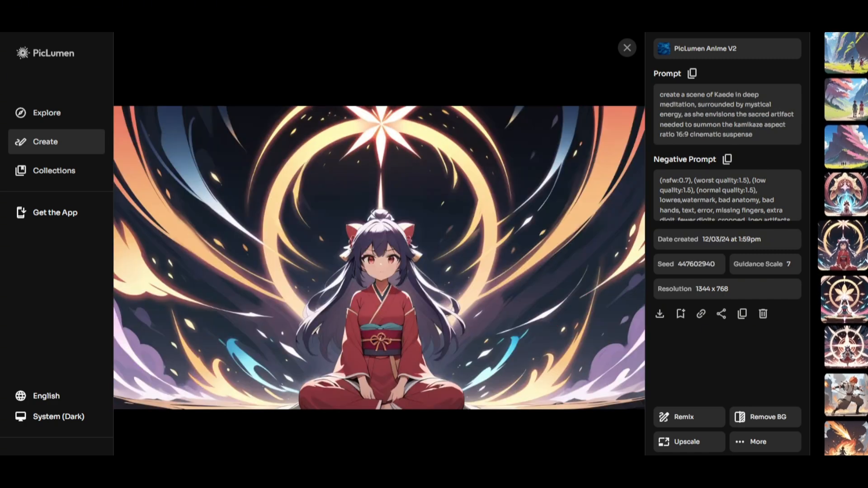
Step: Review the generated images from the stormy island of Tsushima to the samurai defending the priestess against Mongol soldiers
scroll(864, 258, "up", 2)
scroll(865, 258, "up", 2)
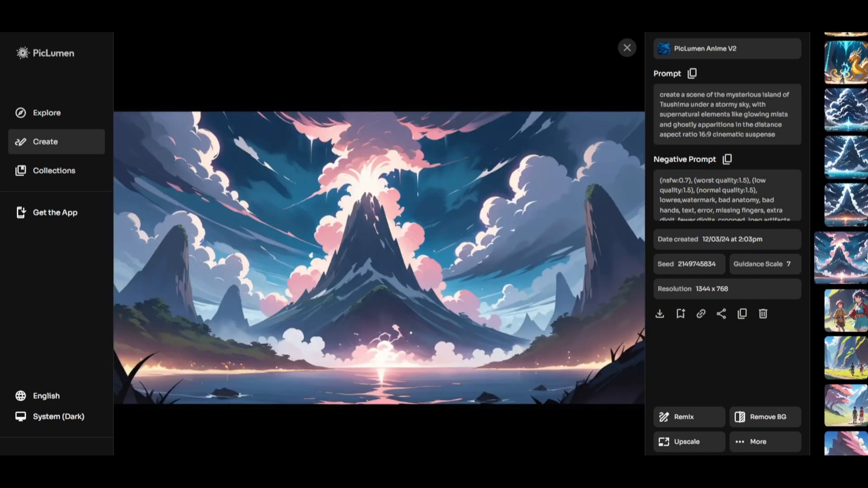
scroll(865, 261, "up", 2)
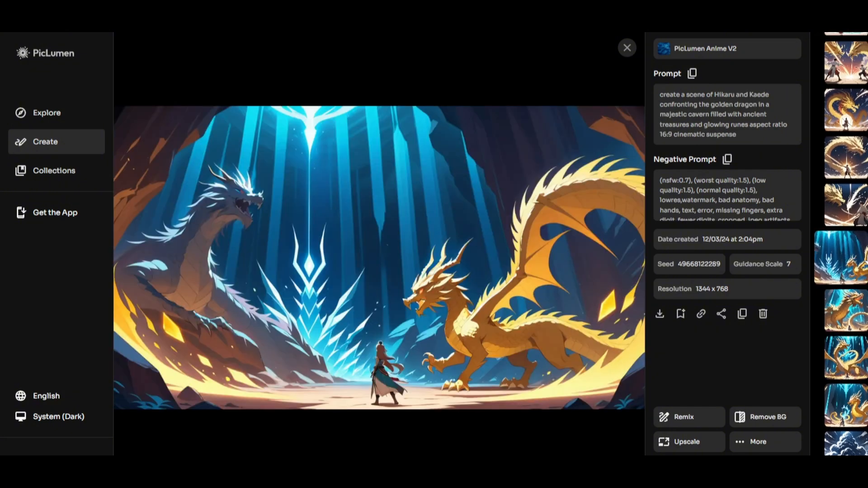
scroll(864, 260, "up", 1)
scroll(865, 261, "up", 2)
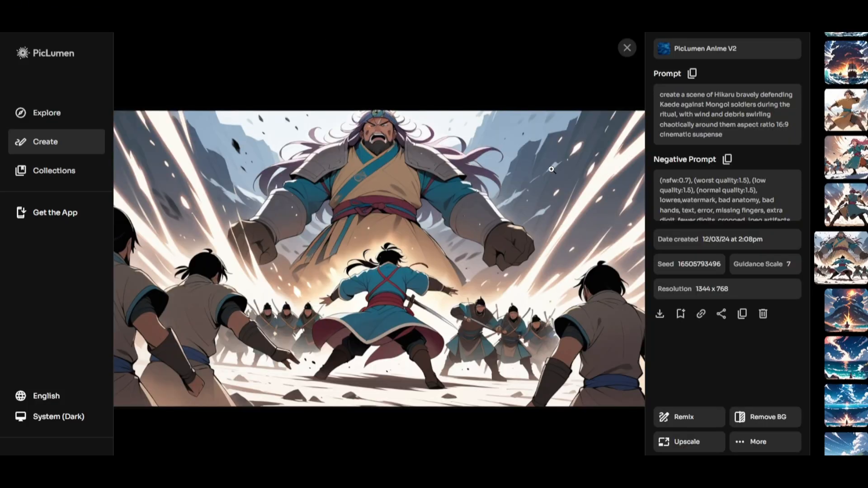
scroll(552, 169, "up", 5)
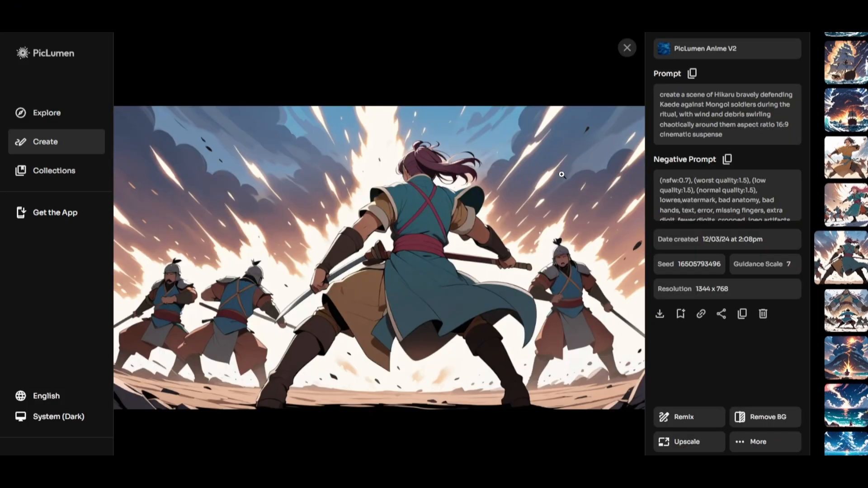
Step: Review the remaining generated images, from the kamikaze striking the Mongol fleet to the elder recounting the legend to children
scroll(601, 184, "up", 4)
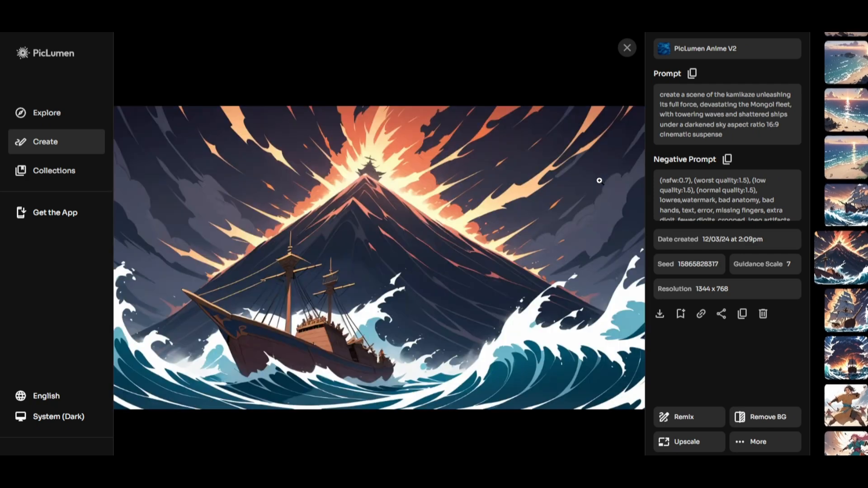
scroll(584, 188, "up", 1)
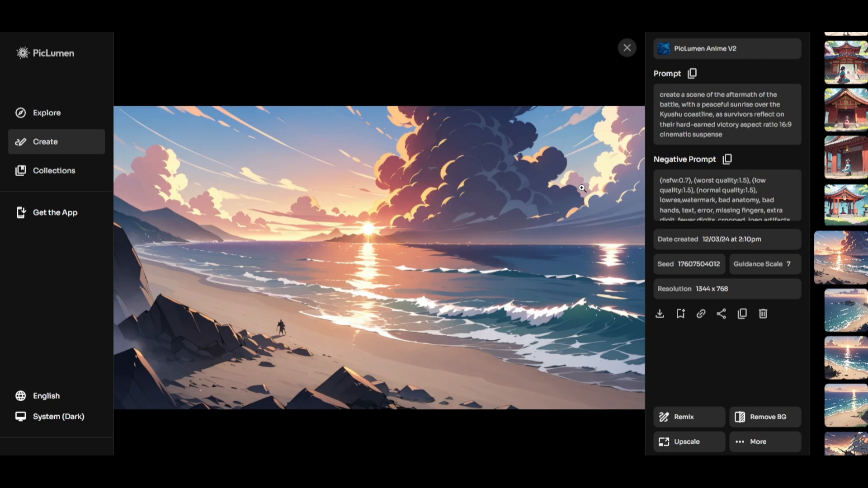
scroll(581, 187, "up", 2)
scroll(568, 196, "up", 4)
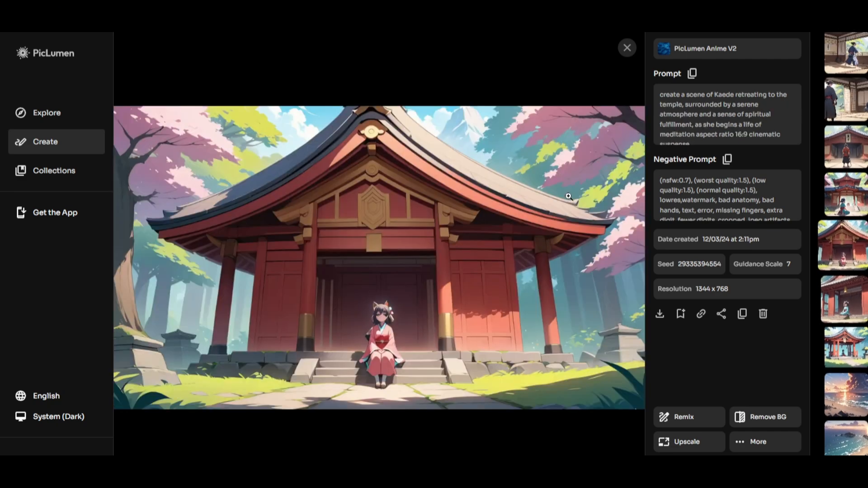
scroll(569, 198, "up", 8)
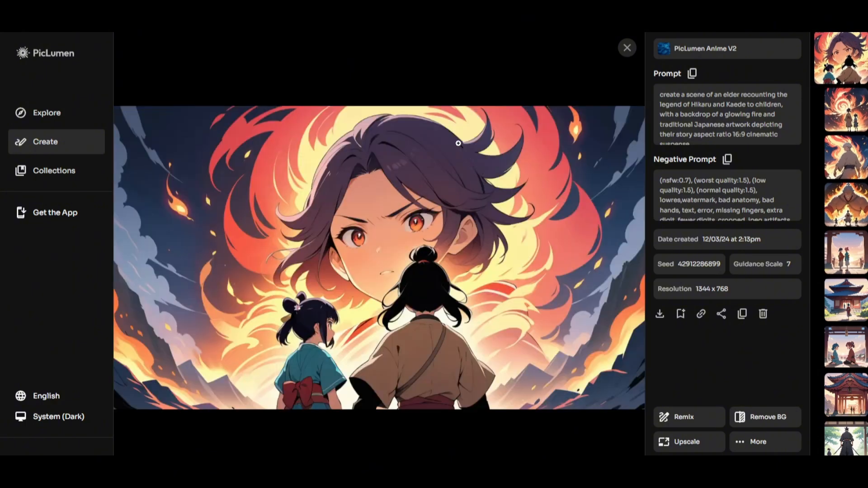
Step: Close the enlarged image and look over the newest images in the creation gallery
left_click(627, 48)
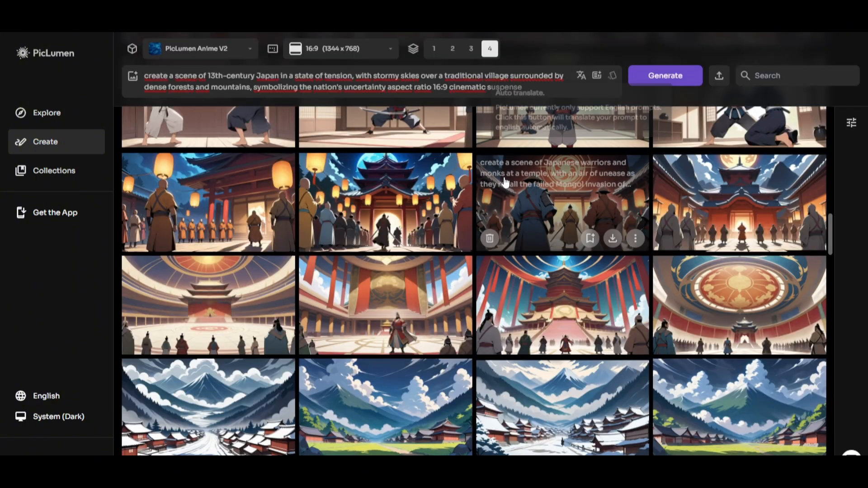
scroll(509, 227, "up", 5)
scroll(512, 246, "up", 20)
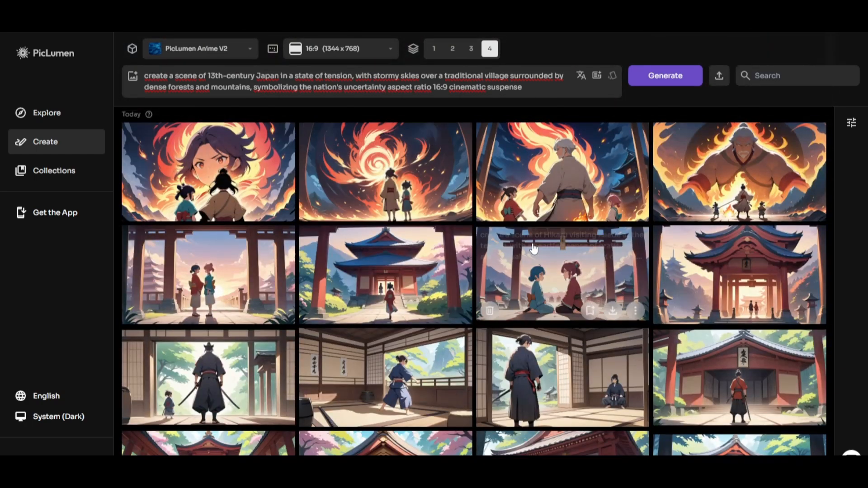
Step: Switch to the ChatGPT chat and select the opening text of the Mongol invasion story
key("ctrl+Tab")
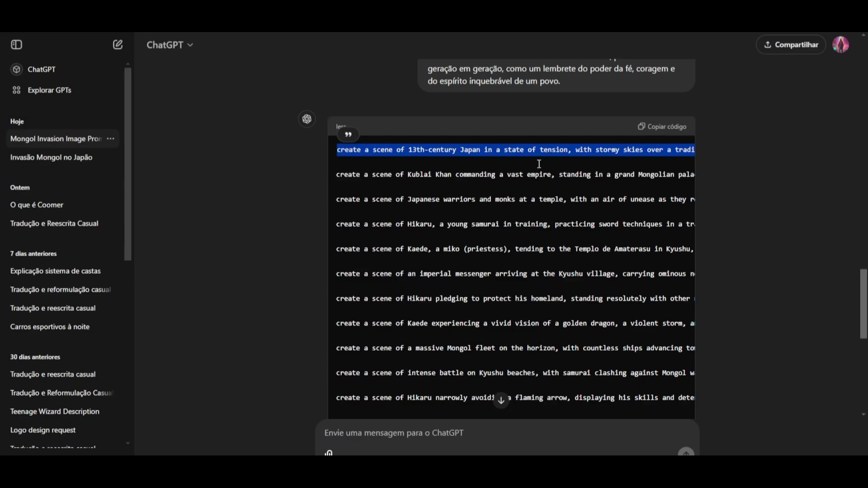
scroll(555, 192, "up", 15)
scroll(555, 198, "up", 15)
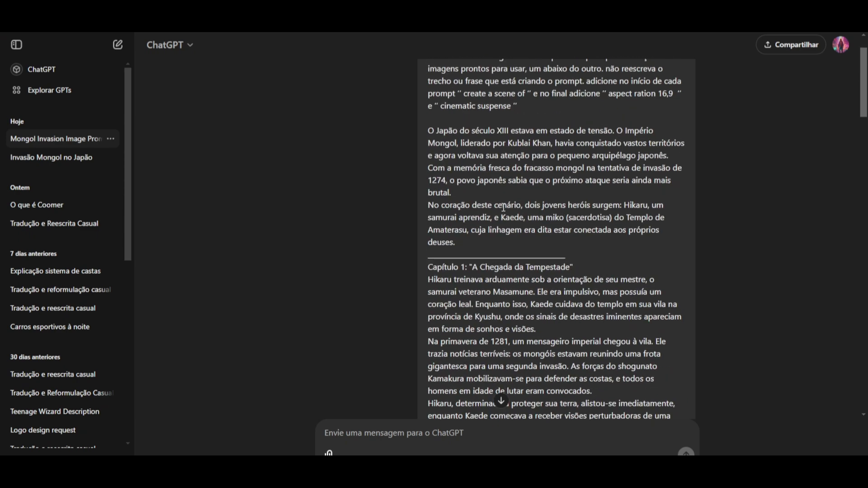
left_click_drag(429, 185, 457, 406)
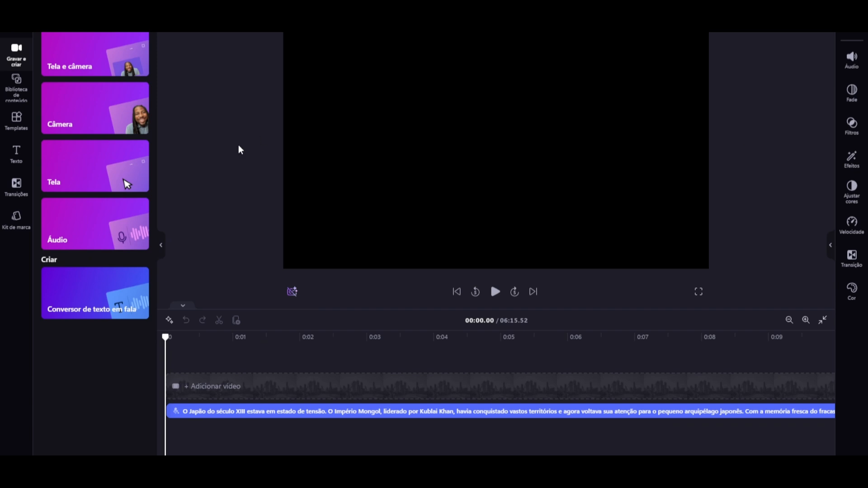
Step: Add a new text-to-speech clip above the existing narration on the timeline
left_click(101, 305)
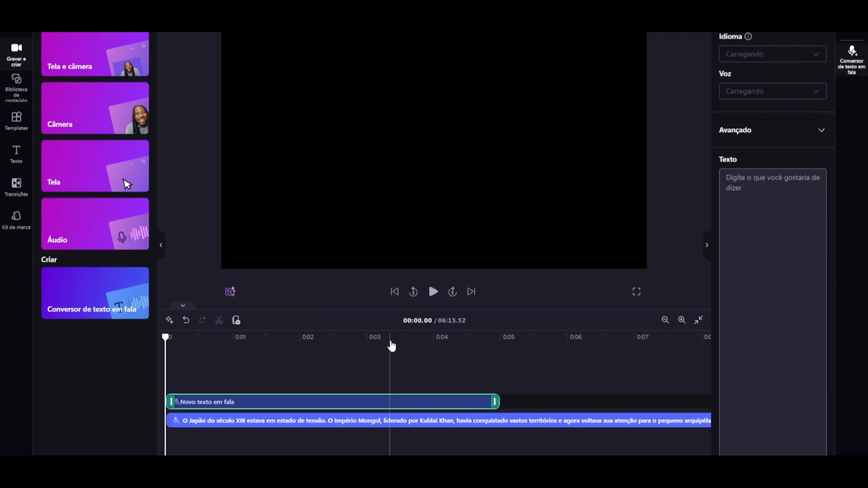
key("ctrl+z")
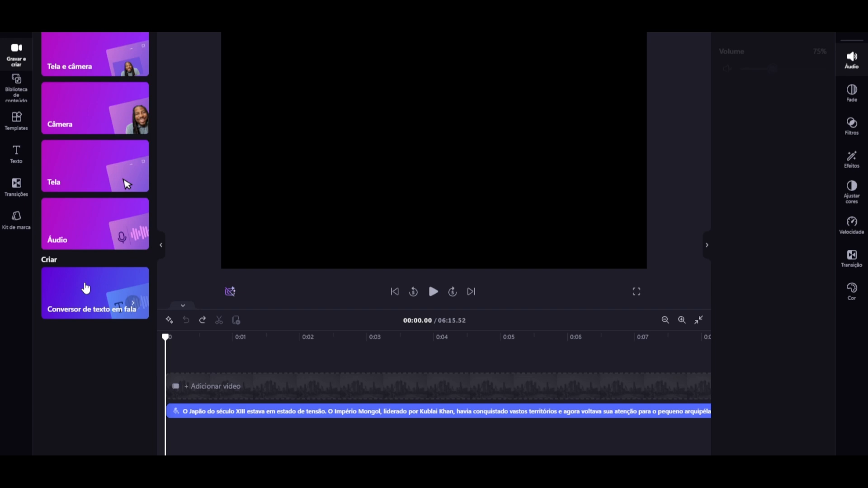
left_click(88, 290)
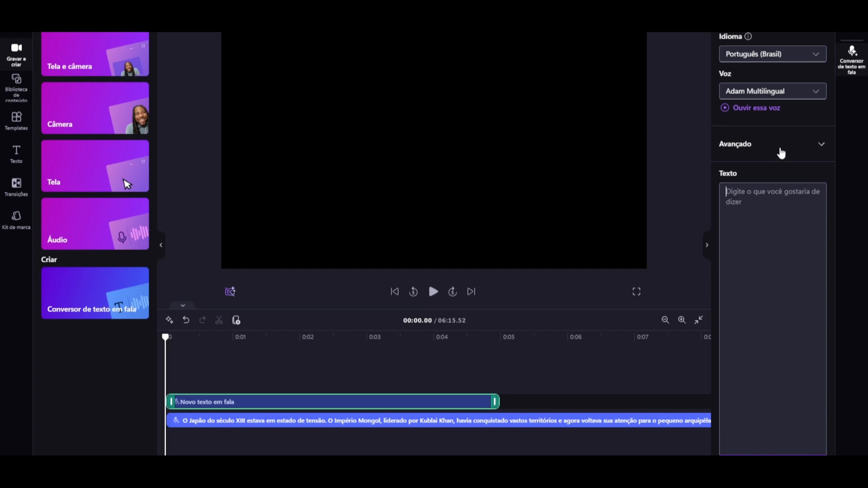
Step: Set the new speech clip's language to Português (Brasil) and its voice to Adam Multilingual
left_click(782, 55)
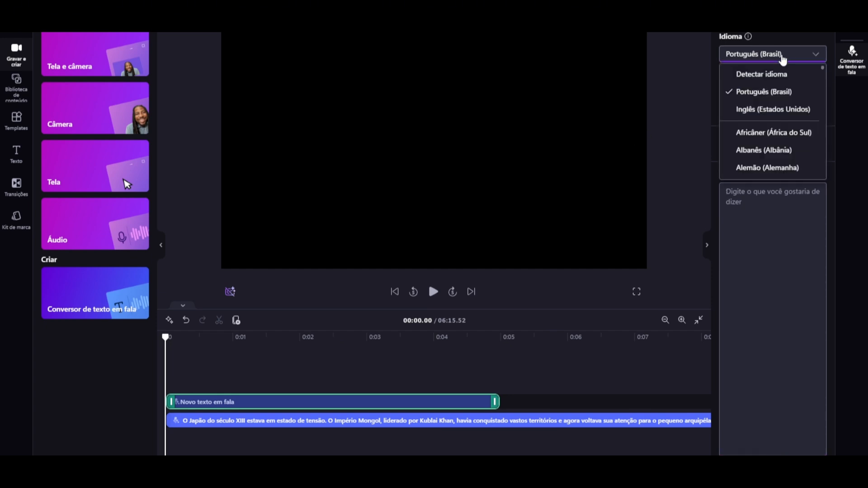
left_click(783, 90)
left_click(781, 93)
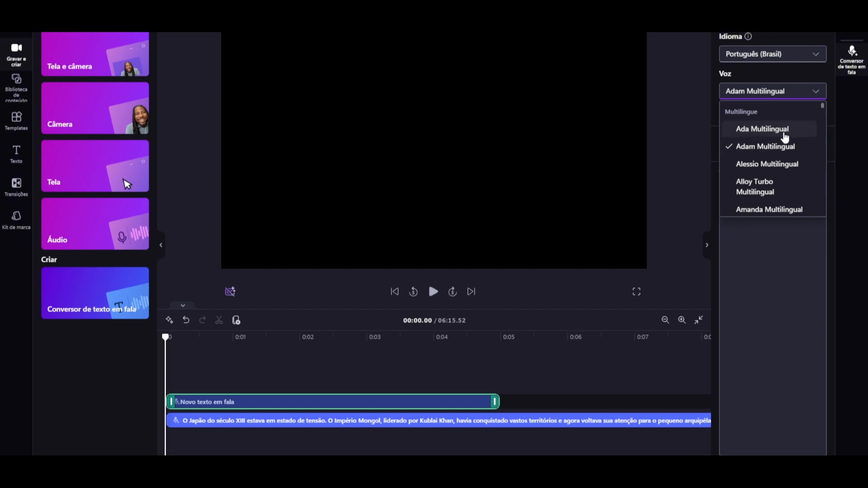
left_click(769, 151)
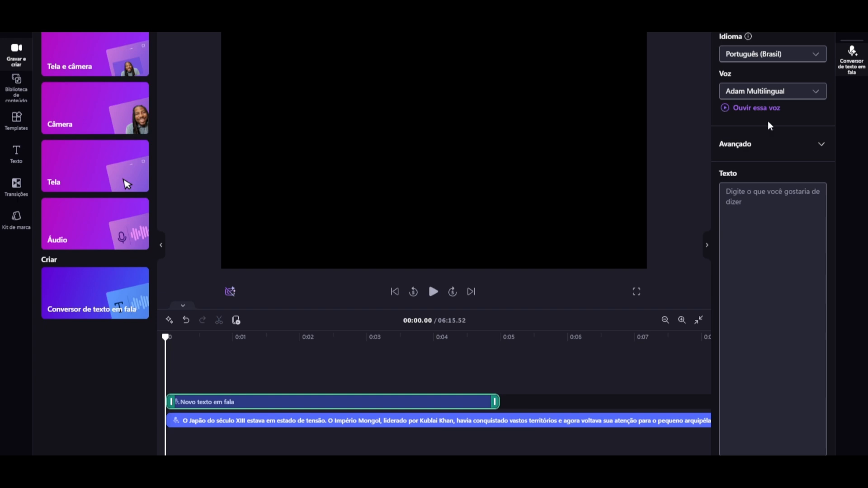
Step: Try the Ada Multilingual voice for the speech clip, switch to Alessio Multilingual and listen to its sample
left_click(776, 93)
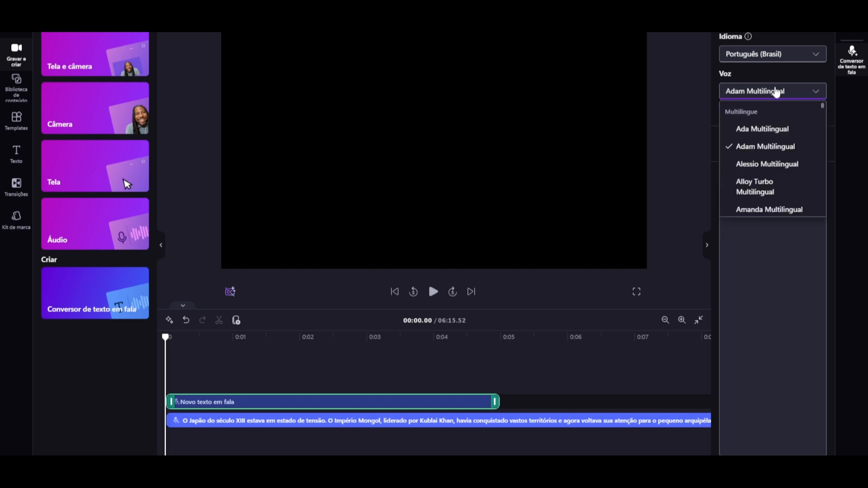
left_click(755, 129)
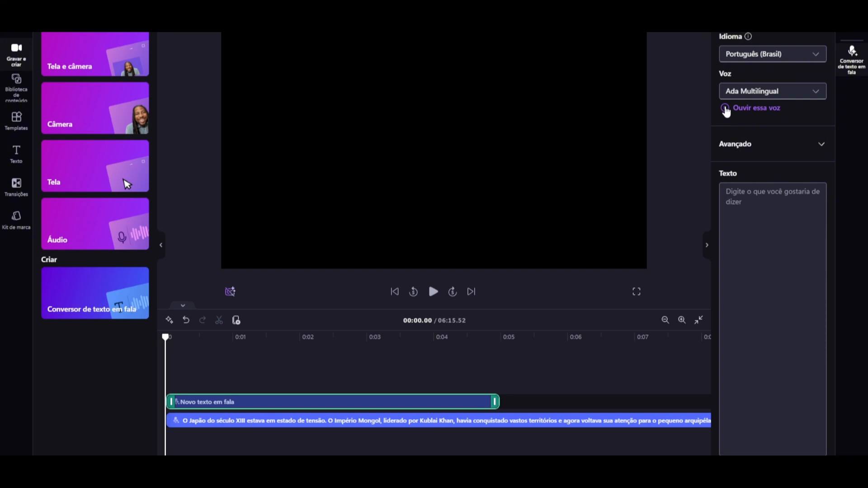
left_click(752, 91)
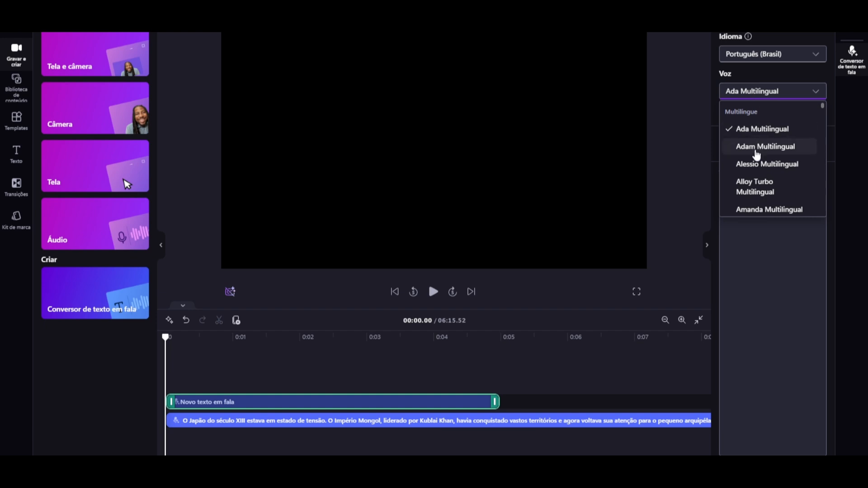
left_click(752, 165)
left_click(728, 107)
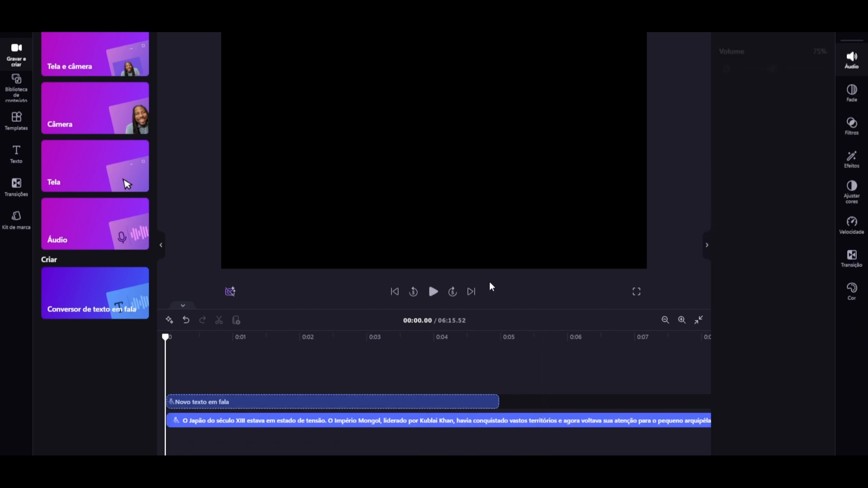
Step: Play the narration from the start for about 24 seconds, and view the available video export resolutions
left_click(433, 291)
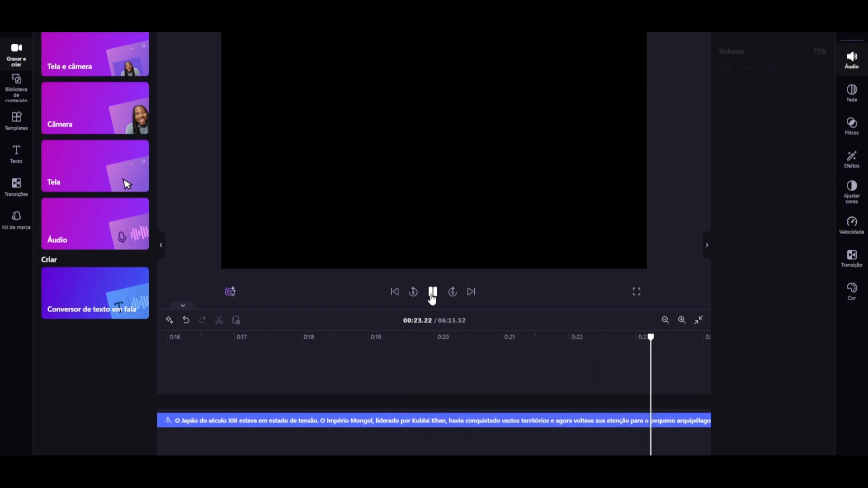
left_click(432, 295)
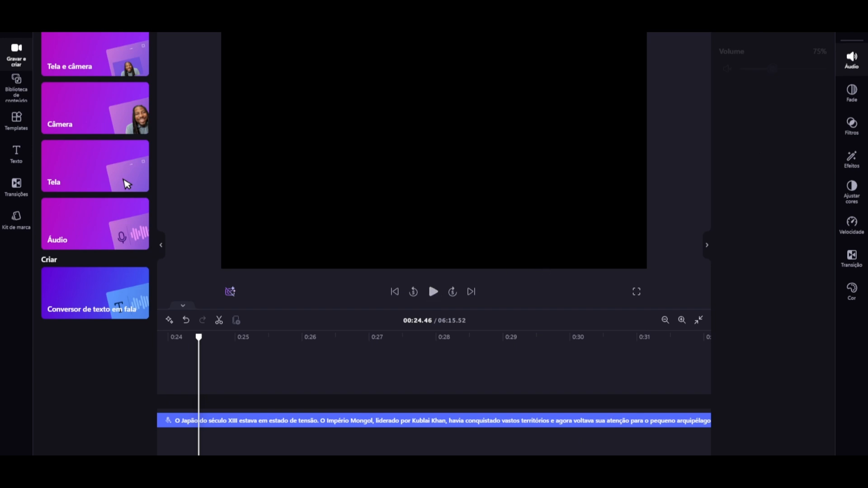
left_click(746, 18)
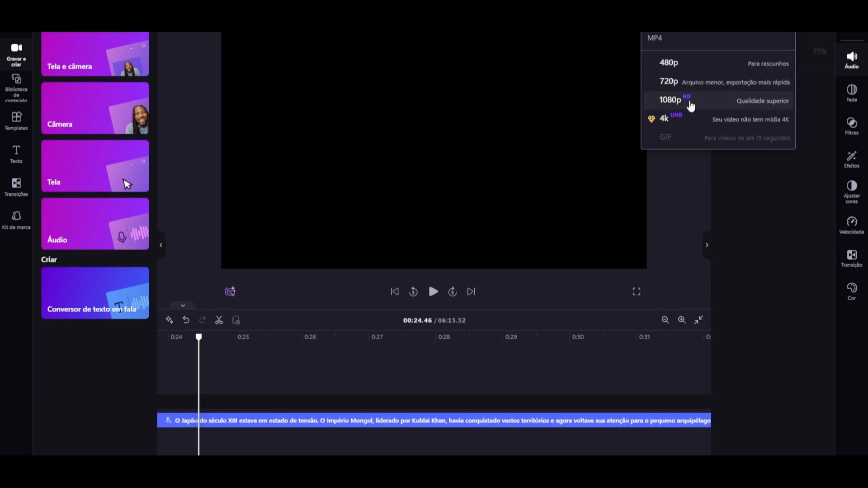
left_click(768, 336)
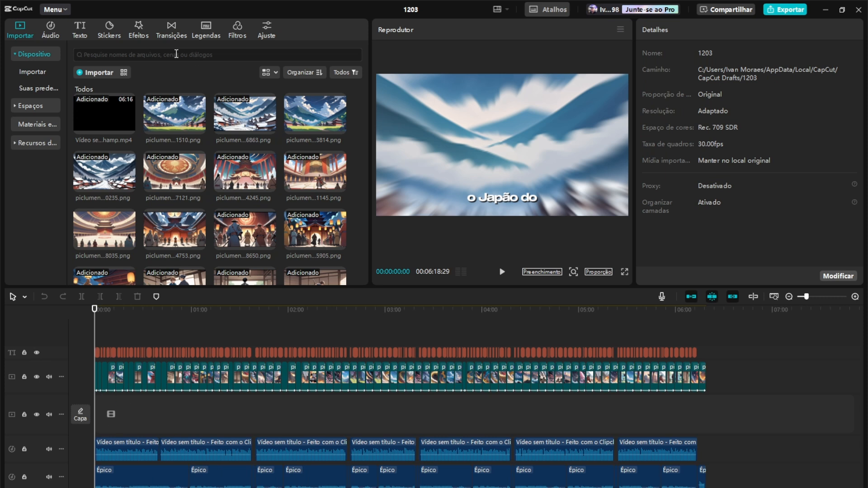
Step: In the CapCut project 1203, open the automatic captions settings and view the available source languages
left_click(205, 31)
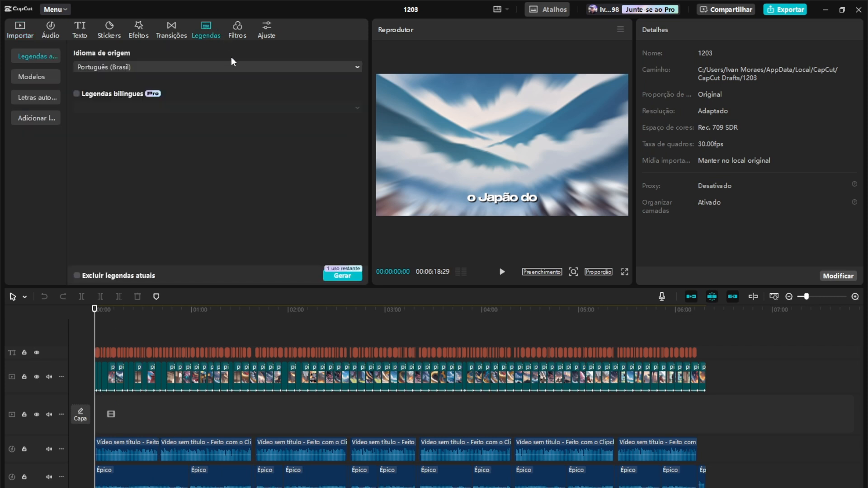
left_click(143, 68)
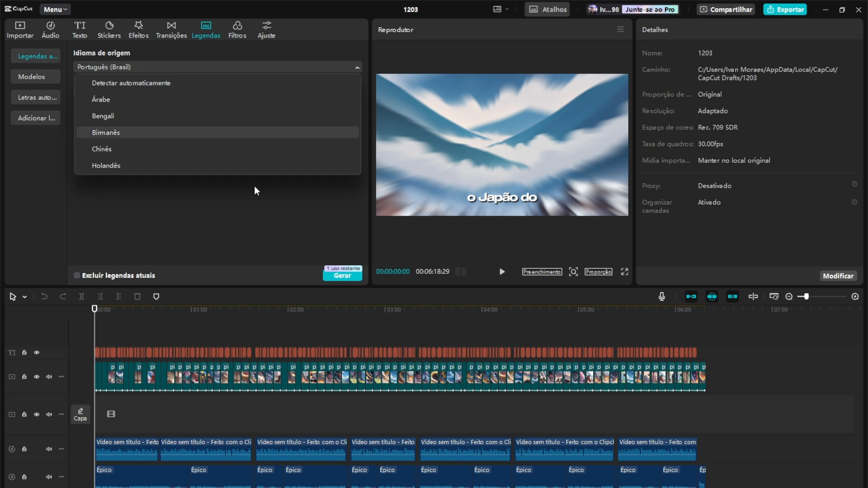
Step: Select the captions on the timeline, apply the plain white "The quick" text template to all of them, and open the full-screen preview
left_click(470, 352)
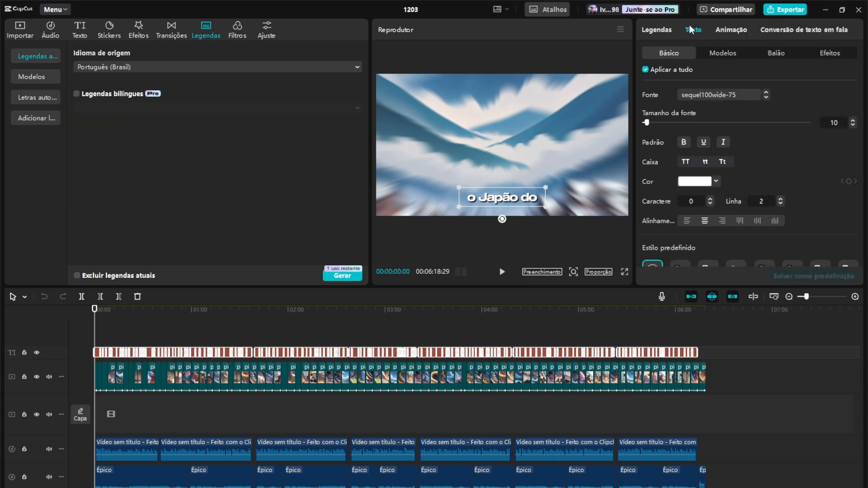
left_click(722, 55)
left_click(650, 173)
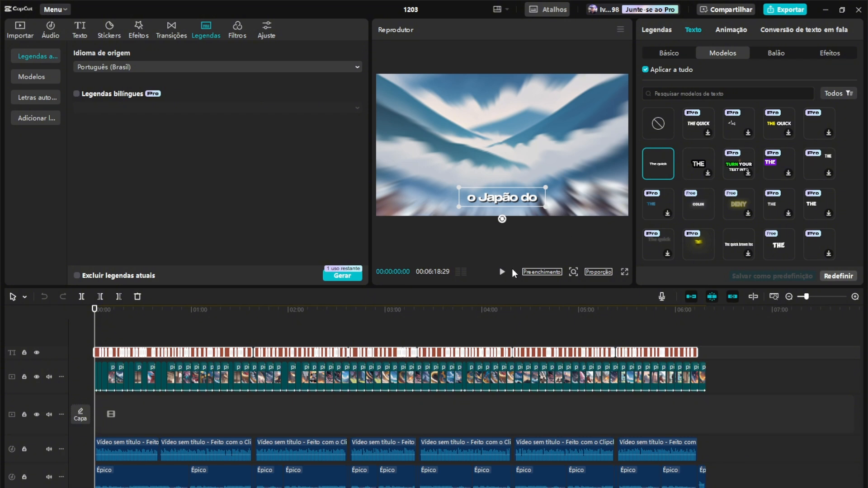
left_click(623, 272)
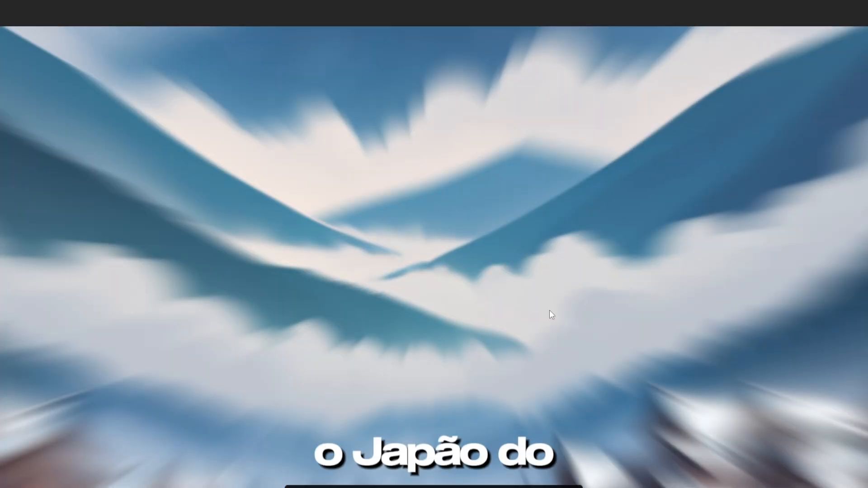